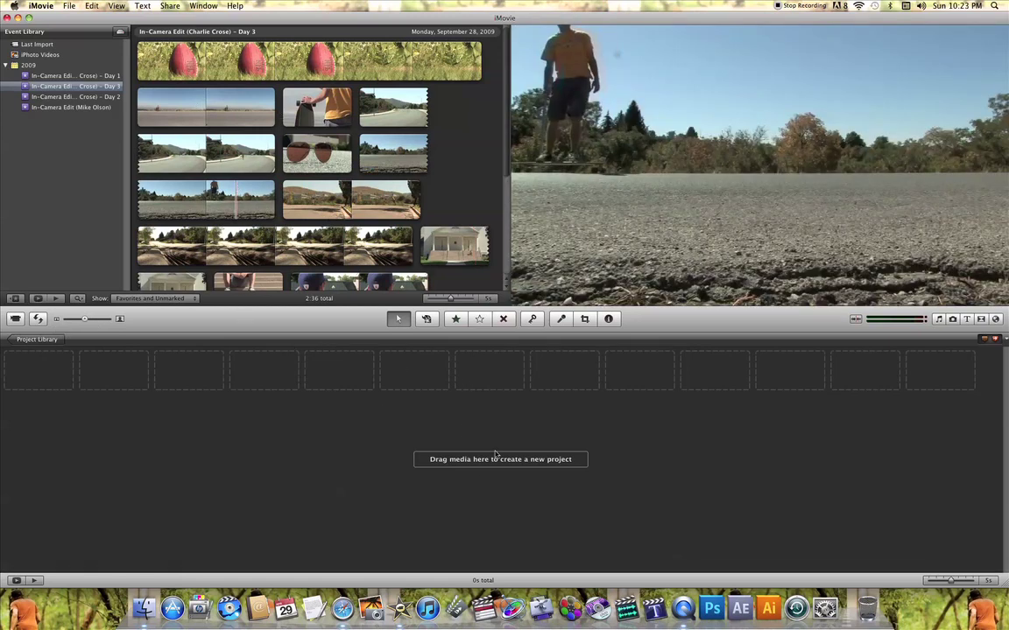
# Step: Swap the Events and Projects areas and back, then resize the event clip thumbnails
pyautogui.click(38, 318)
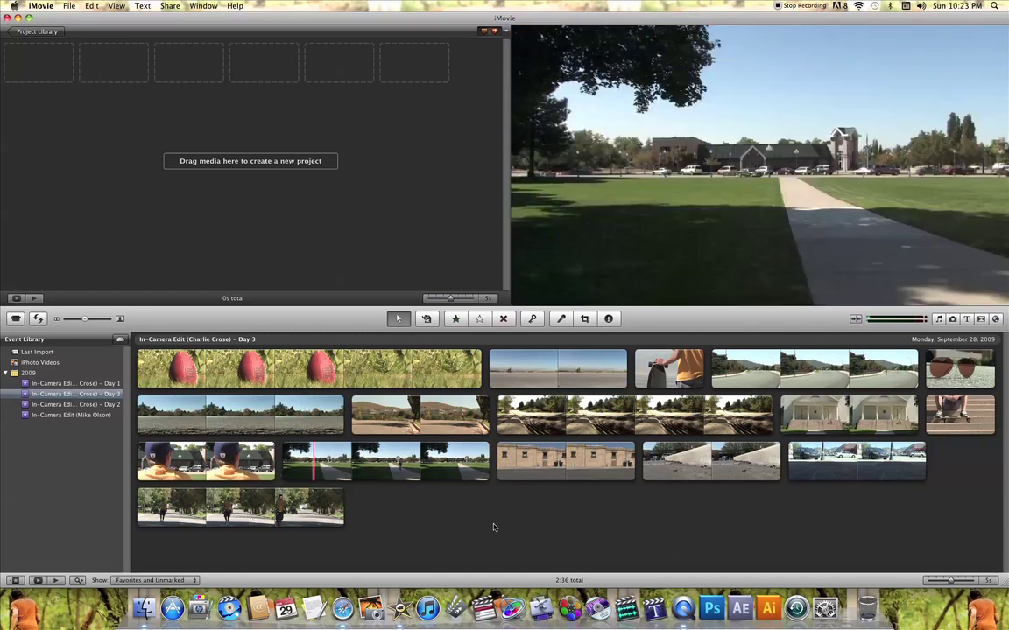
pyautogui.click(37, 320)
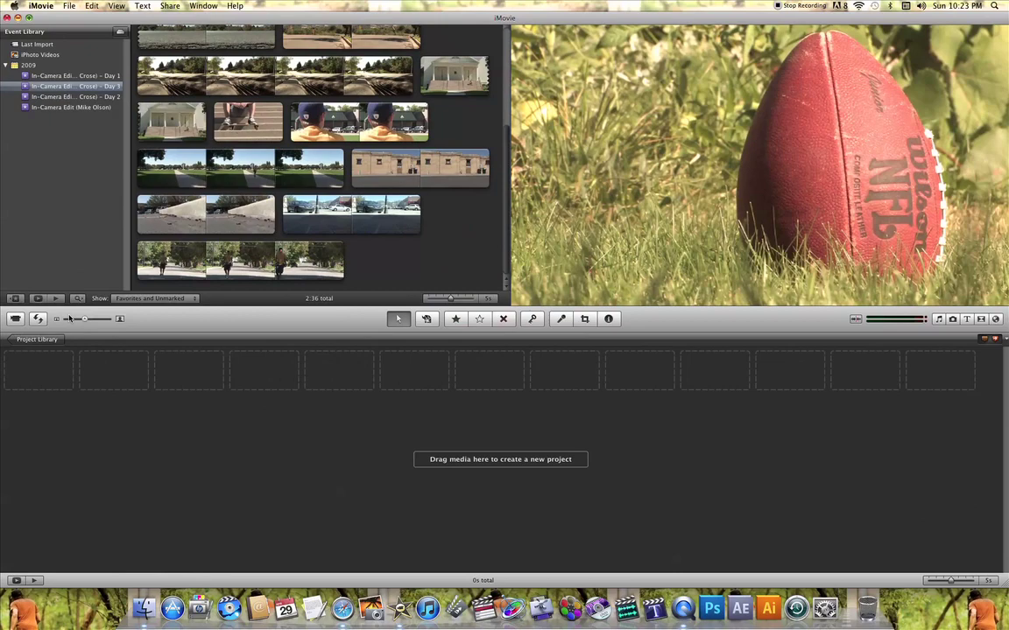
pyautogui.moveTo(83, 324); pyautogui.dragTo(115, 325)
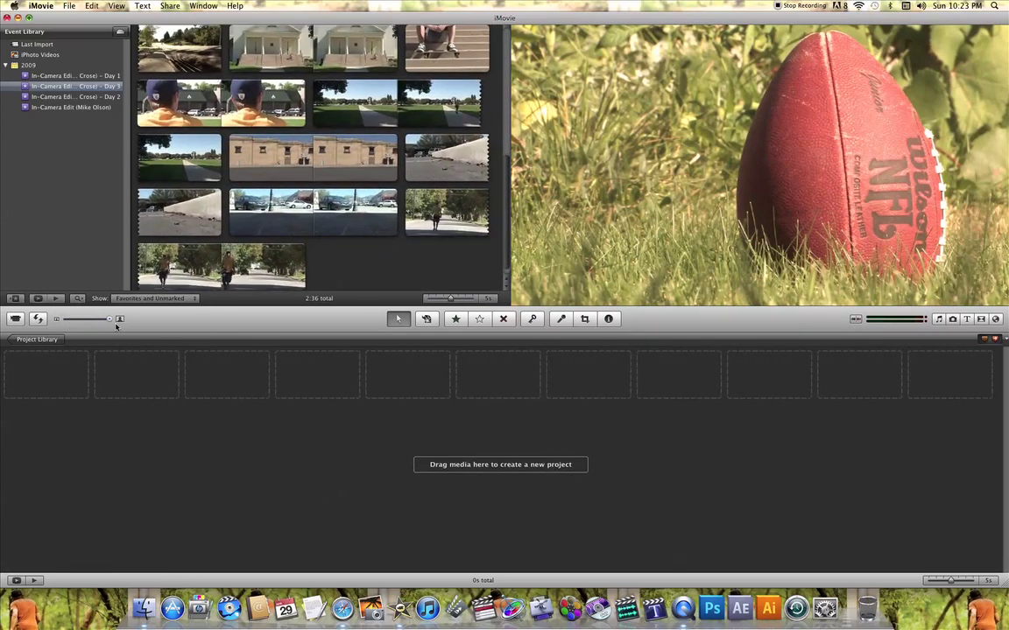
pyautogui.moveTo(116, 326); pyautogui.dragTo(86, 324)
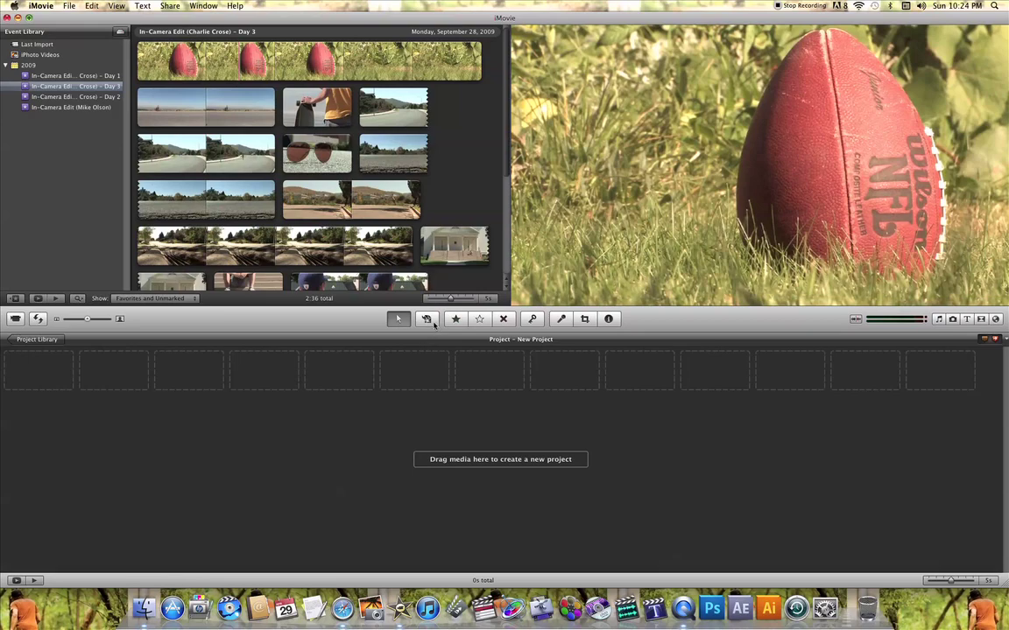
# Step: Add a 4-second football section to New Project and mark a range of the road clip favorite
pyautogui.click(427, 320)
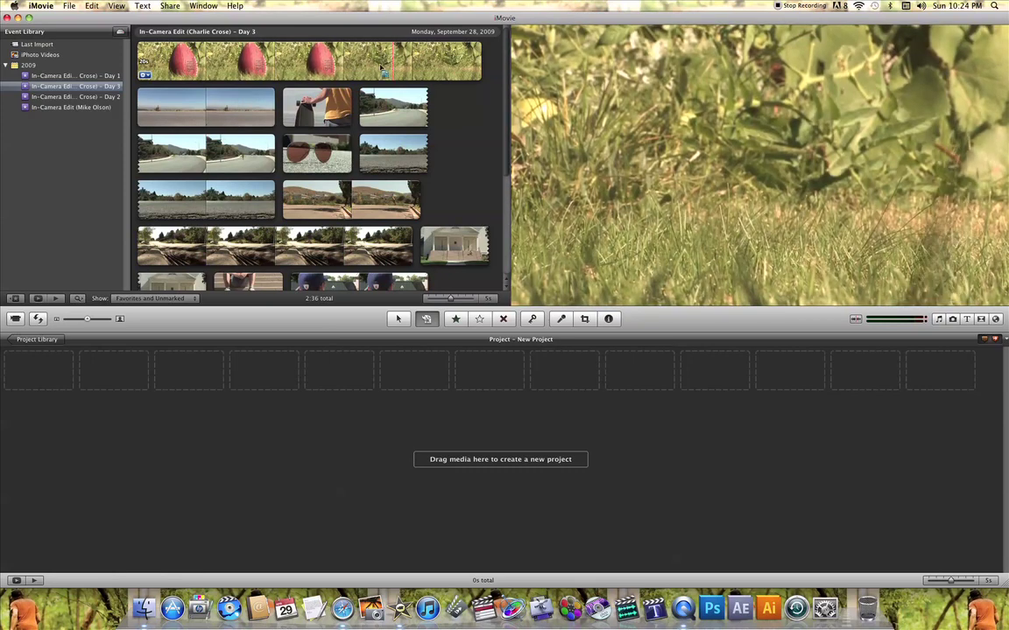
pyautogui.click(233, 70)
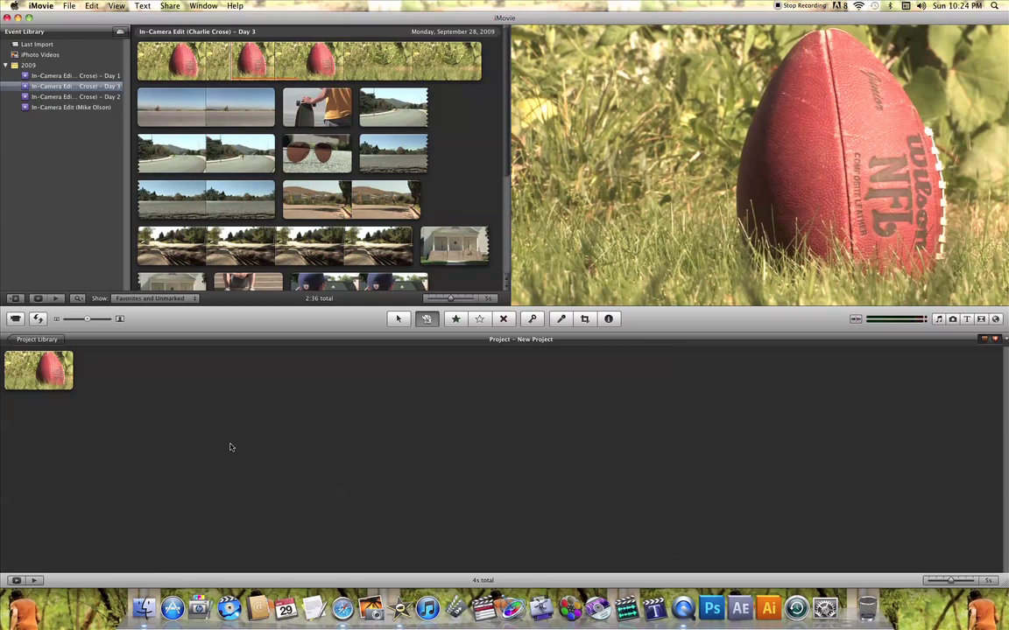
pyautogui.click(455, 320)
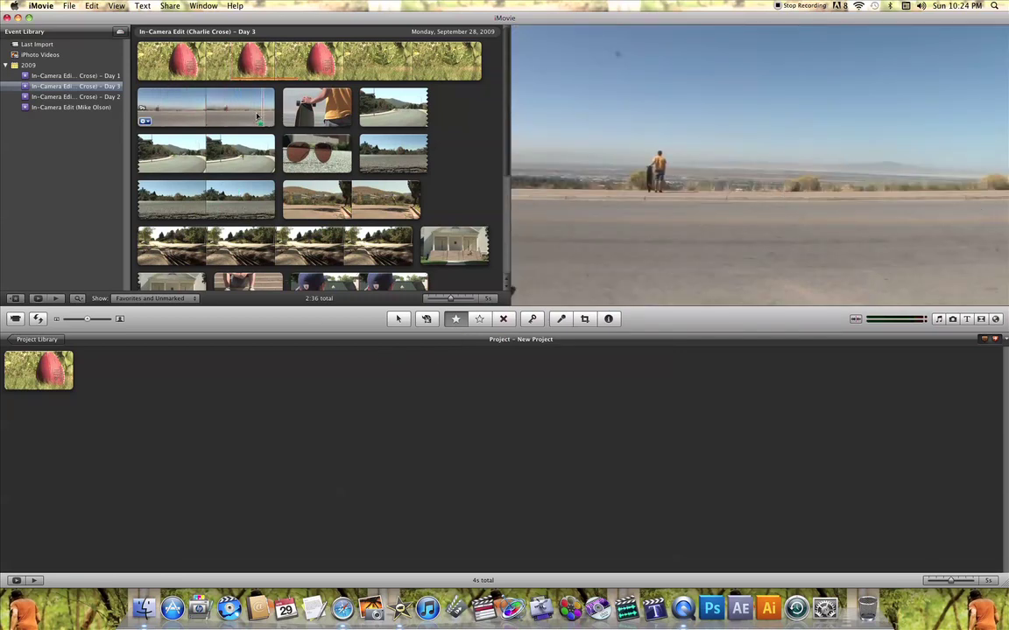
pyautogui.moveTo(174, 111); pyautogui.dragTo(272, 112)
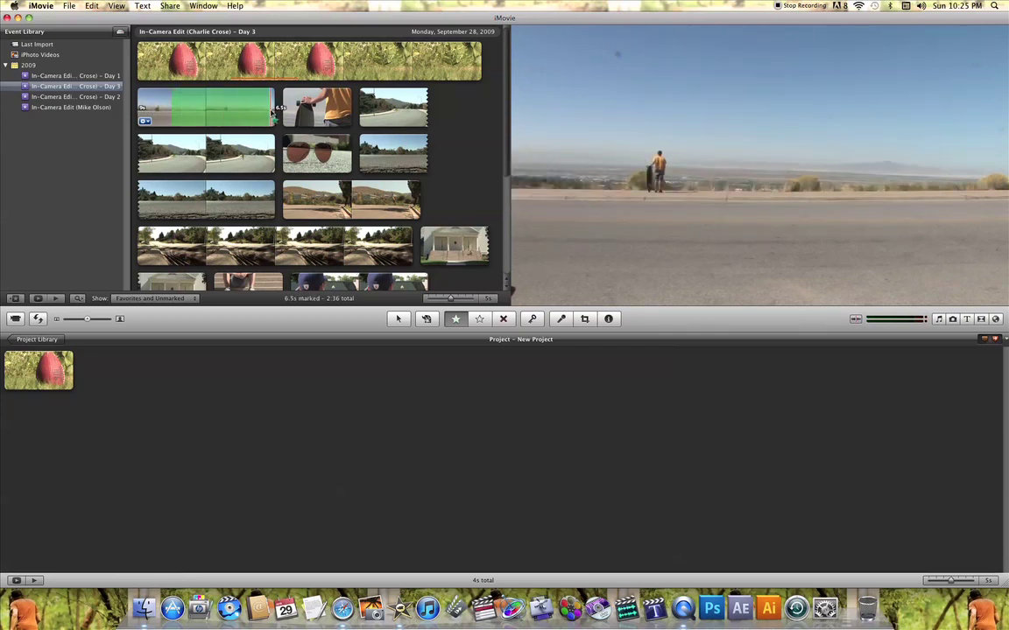
pyautogui.moveTo(273, 111); pyautogui.dragTo(272, 112)
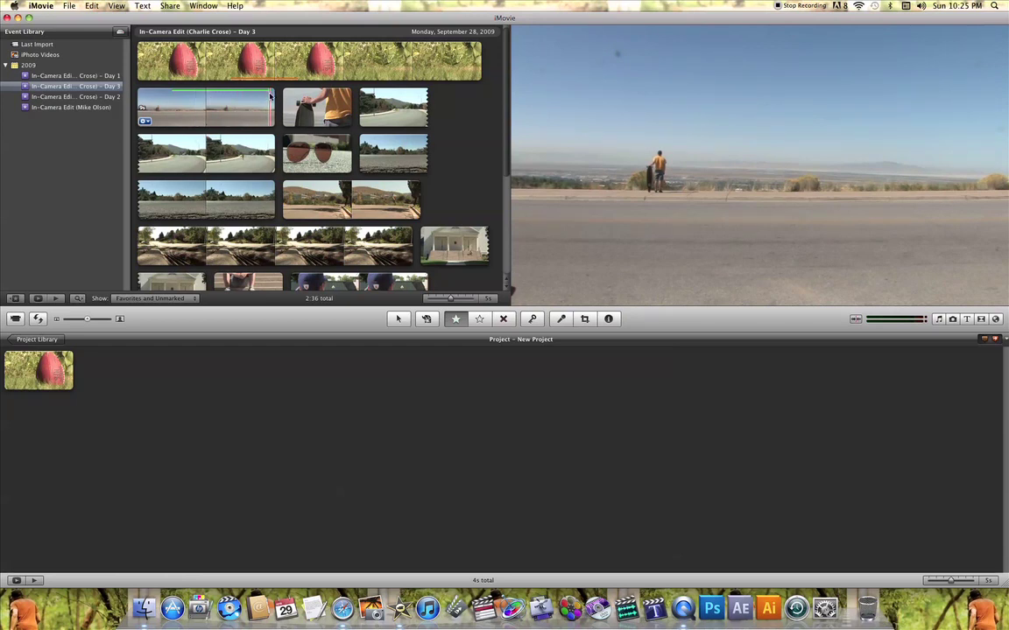
# Step: Clear the favorite marking from the road clip's selected range
pyautogui.click(480, 321)
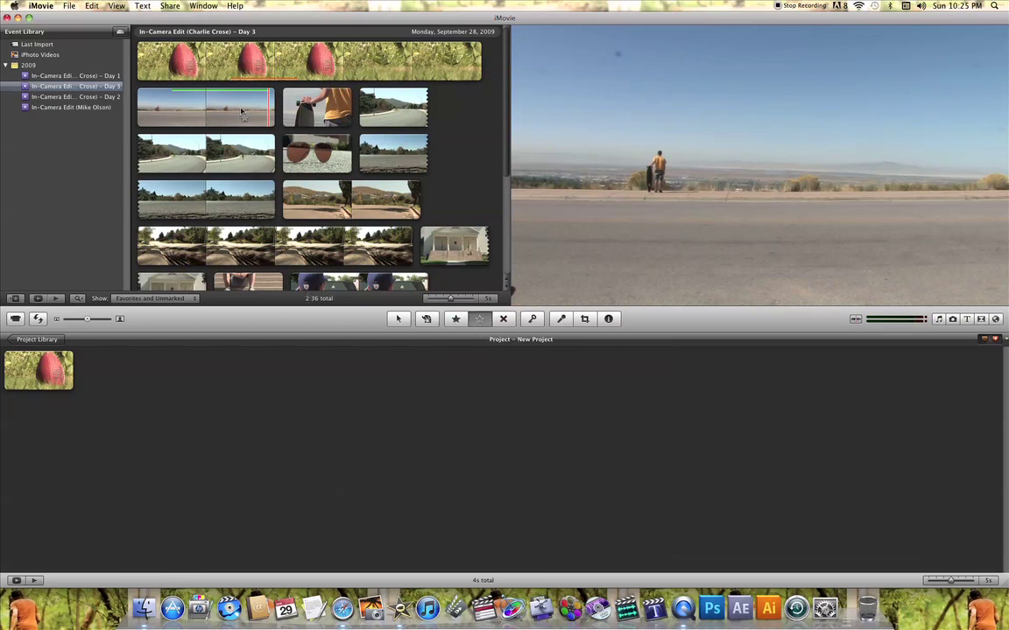
pyautogui.moveTo(249, 108); pyautogui.dragTo(183, 117)
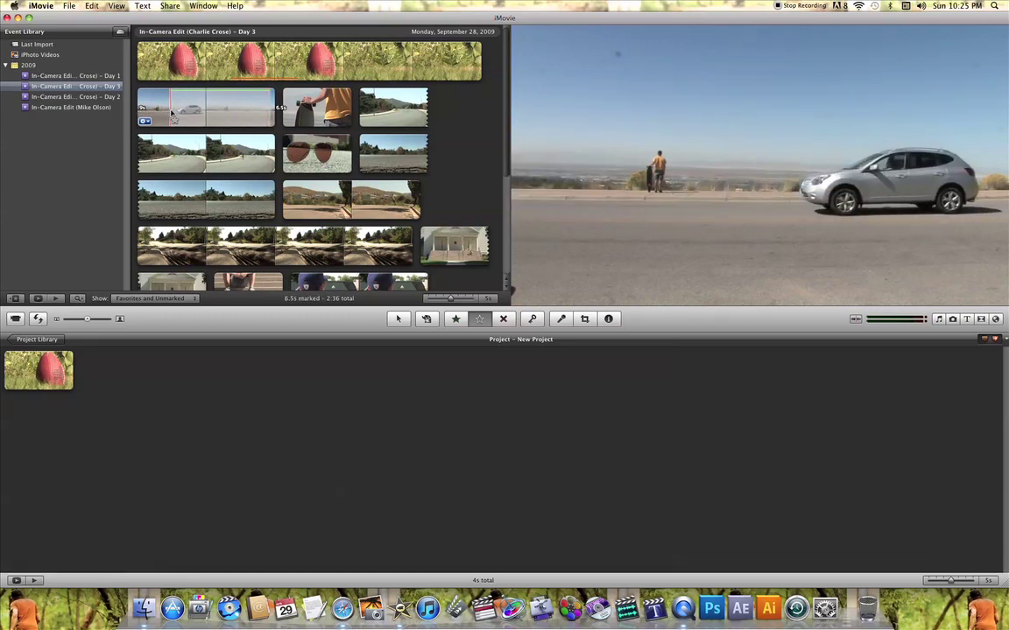
pyautogui.press('super+shift+a')
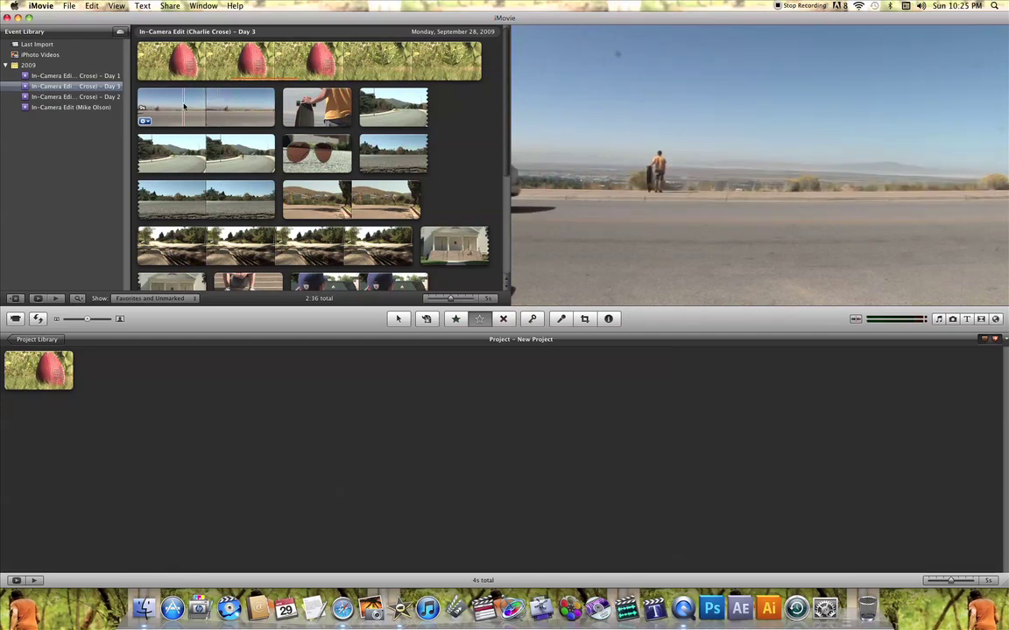
# Step: Reject most of the last clip and delete it, leaving the event at 2:26
pyautogui.click(505, 320)
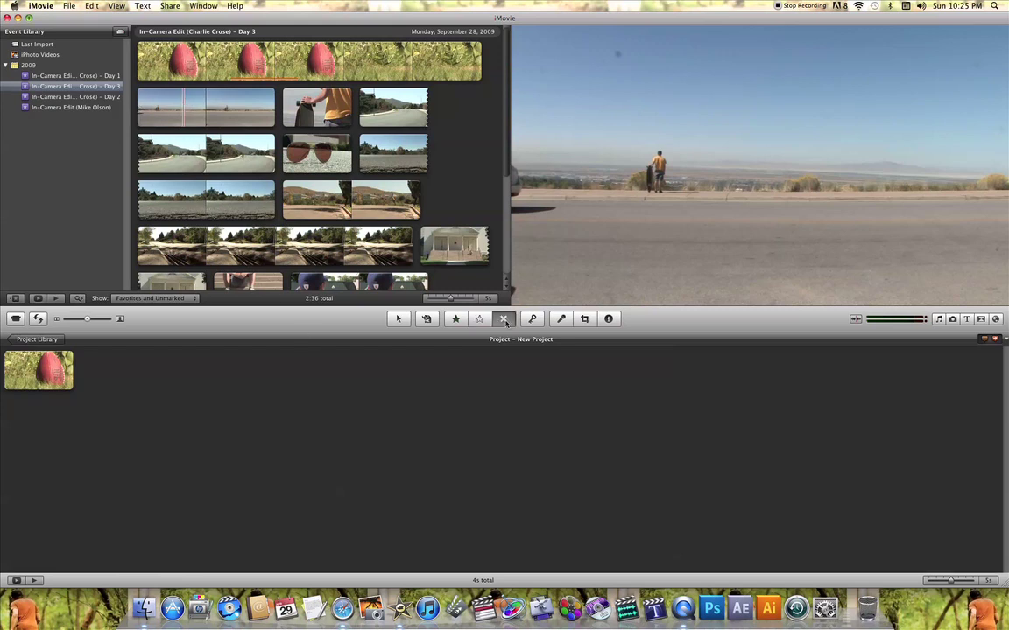
pyautogui.scroll(-5, 505, 259)
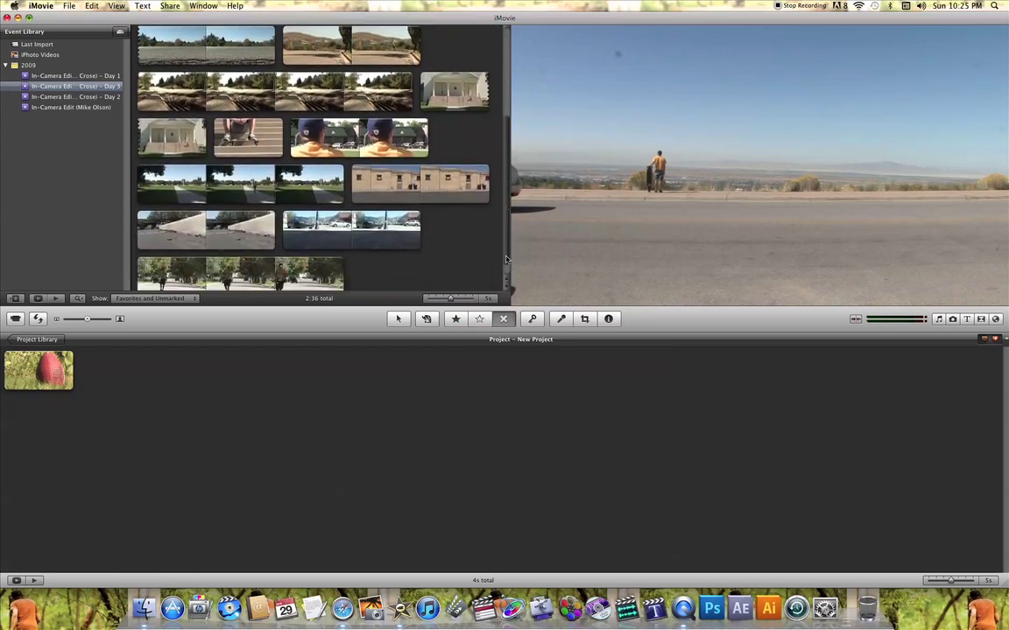
pyautogui.scroll(-1, 477, 252)
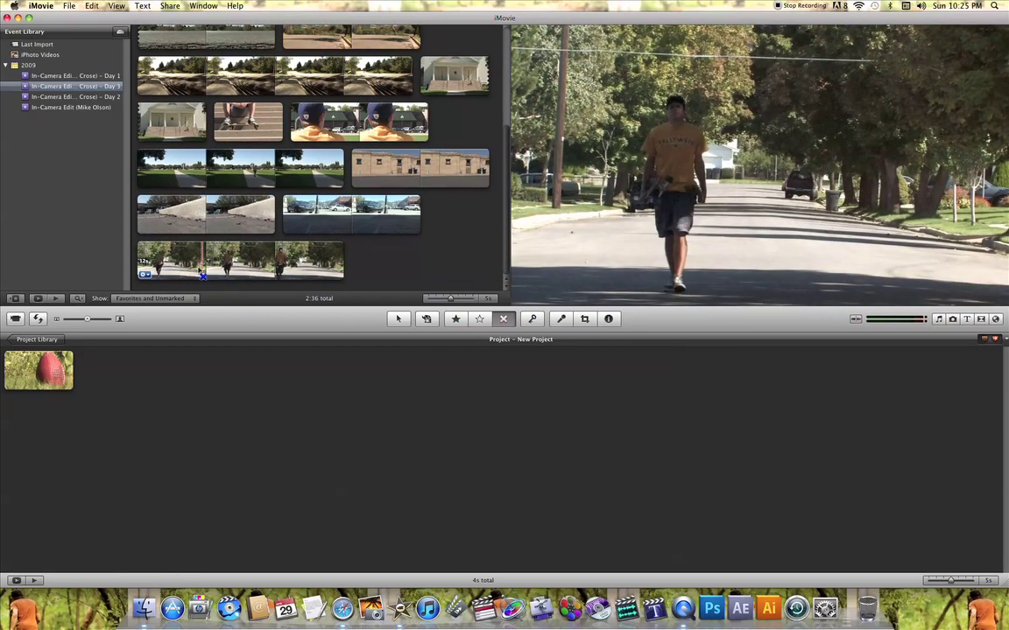
pyautogui.moveTo(167, 268); pyautogui.dragTo(348, 274)
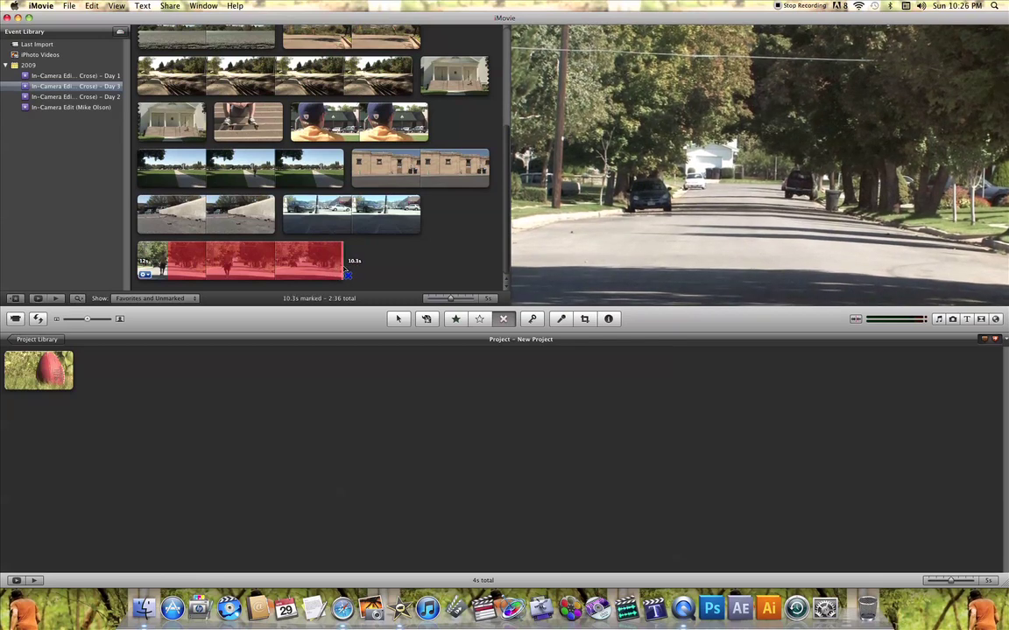
pyautogui.press('Delete')
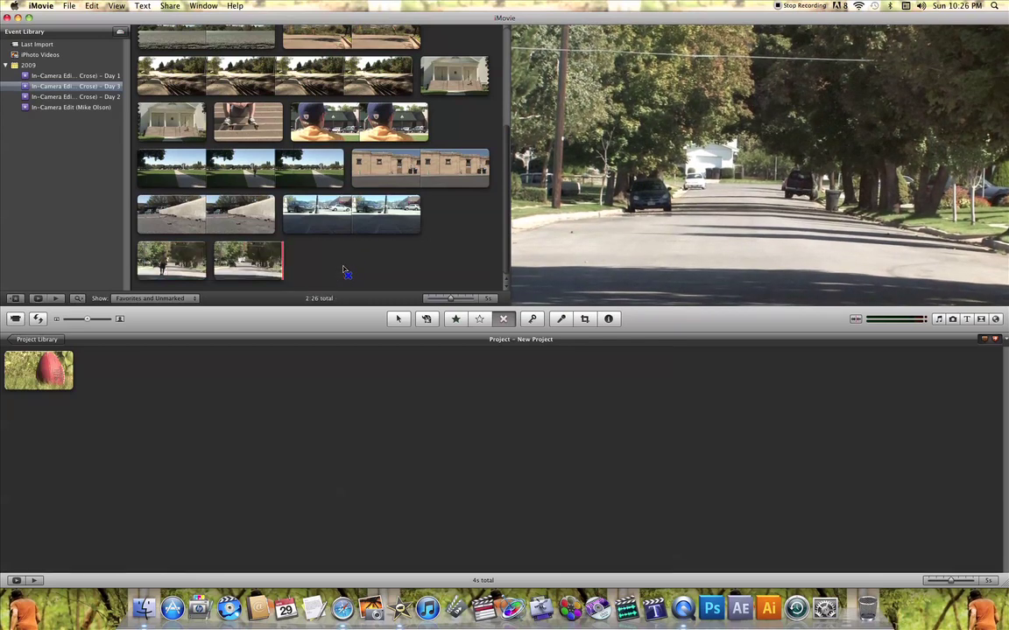
pyautogui.click(534, 320)
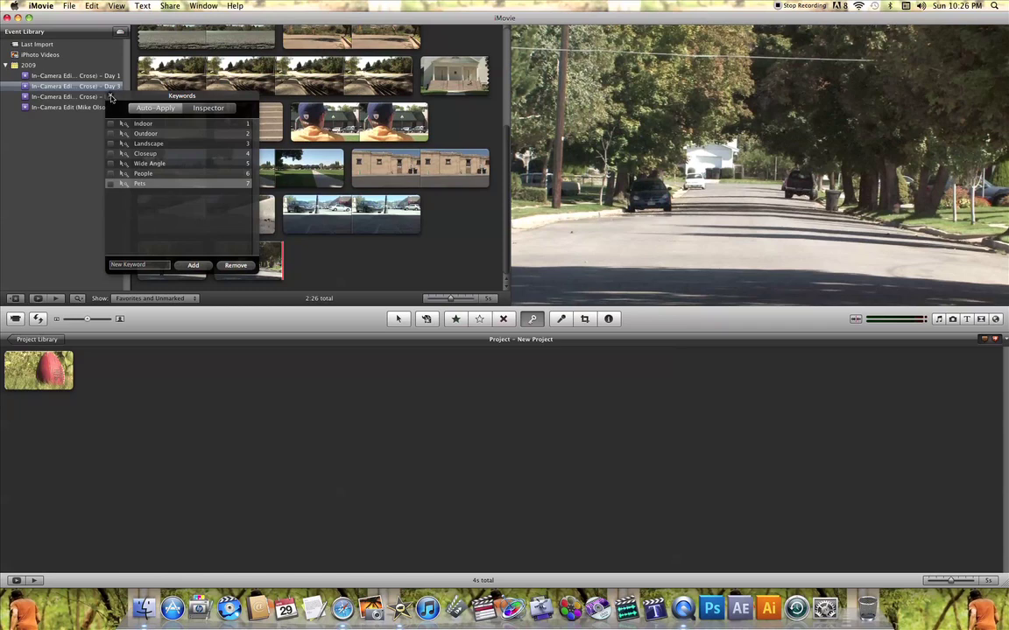
pyautogui.click(110, 95)
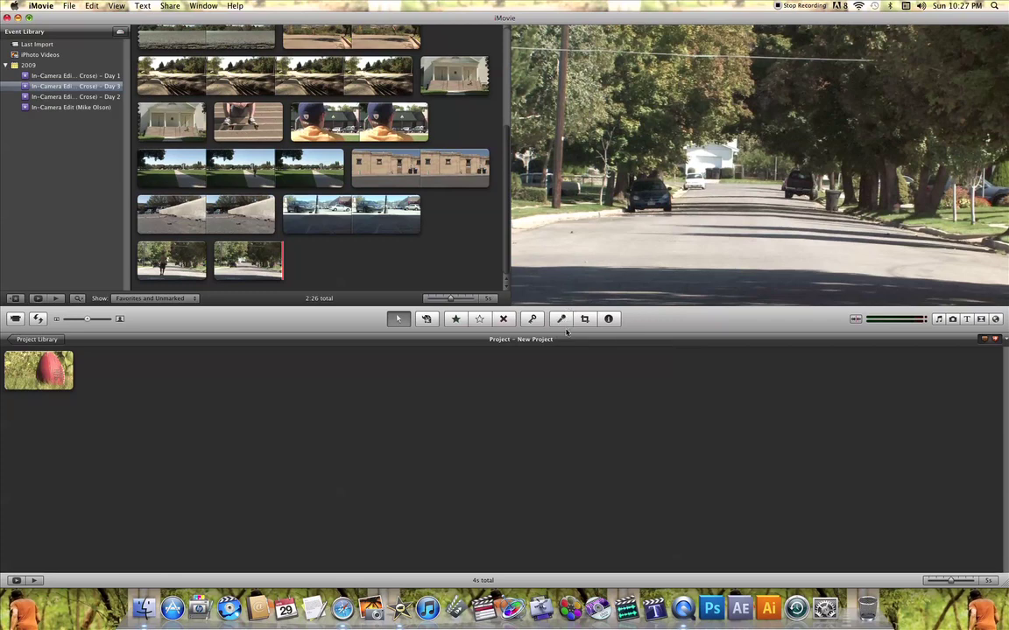
pyautogui.click(564, 320)
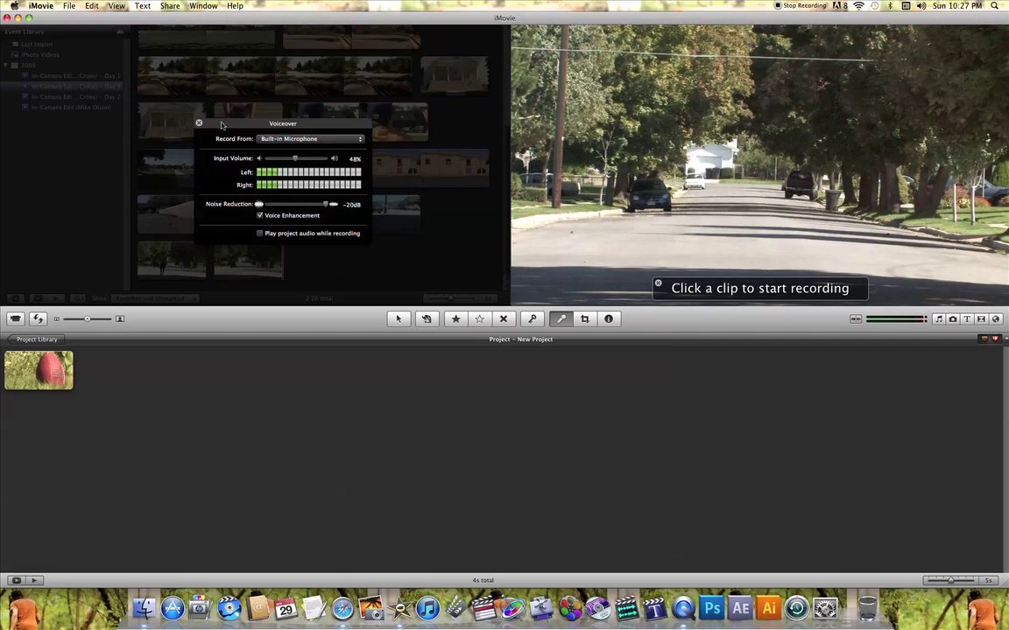
pyautogui.click(561, 318)
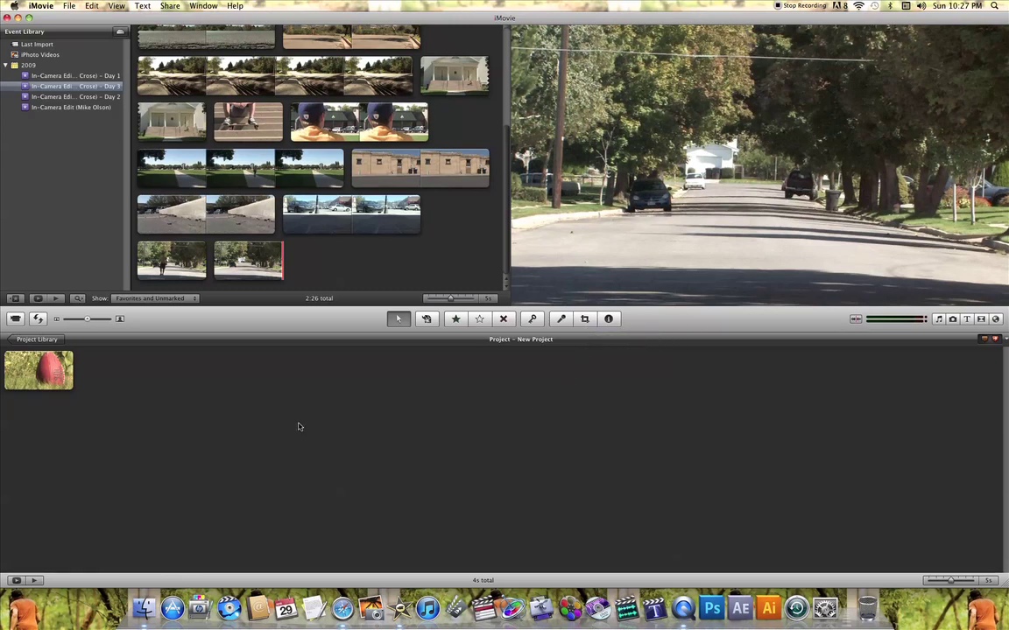
# Step: Show the project's football clip in crop mode and exit with its framing unchanged
pyautogui.click(40, 372)
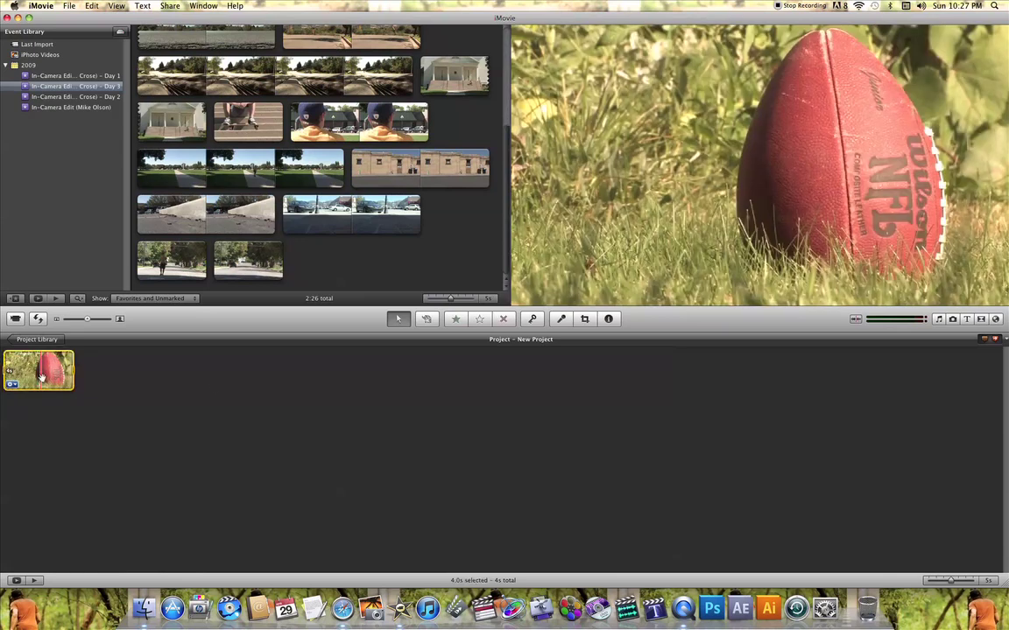
pyautogui.click(585, 321)
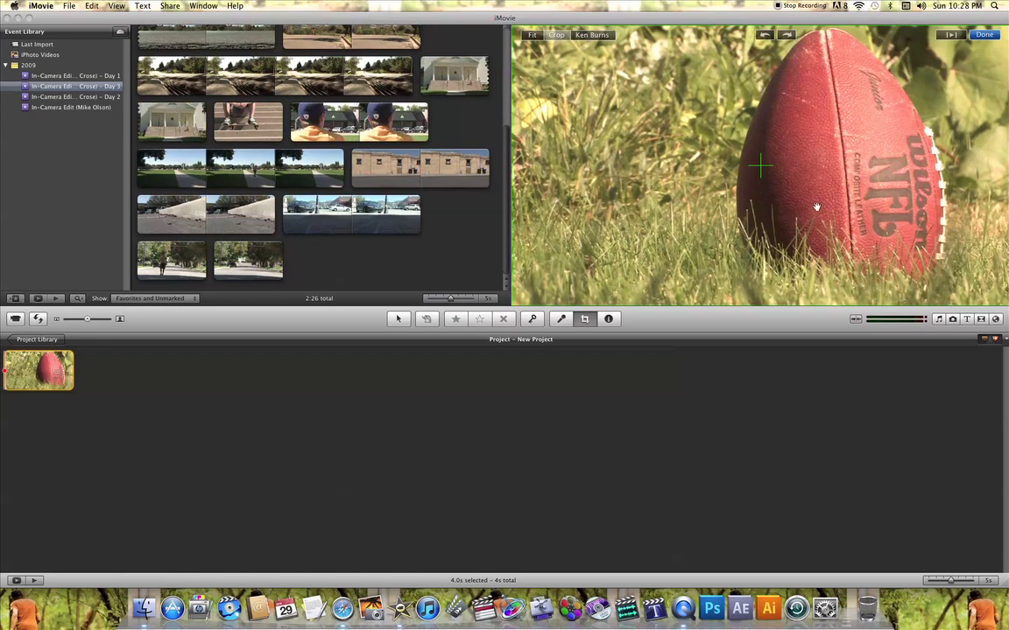
pyautogui.click(984, 35)
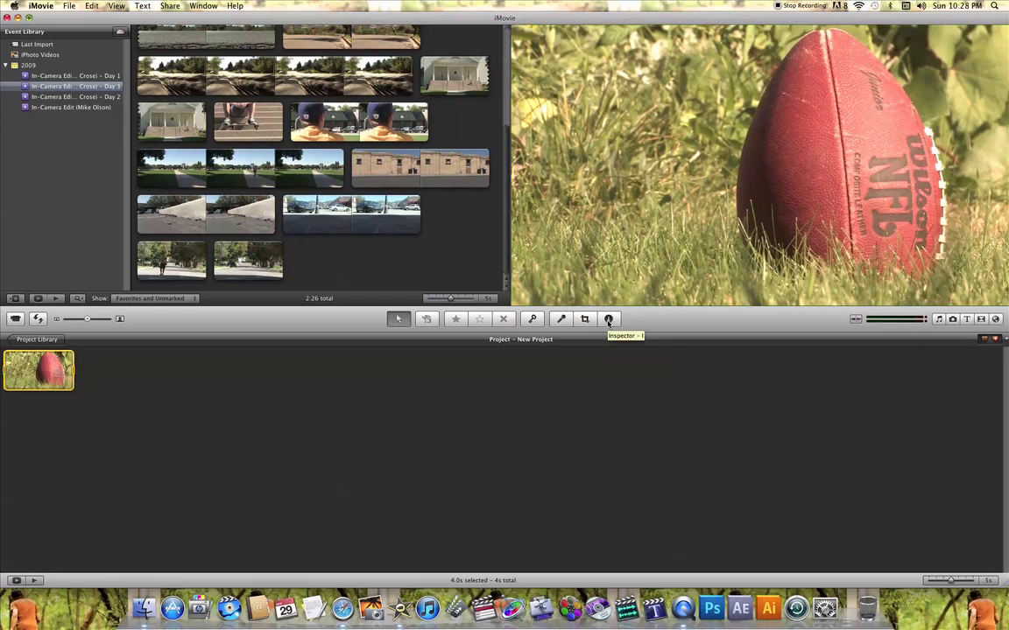
pyautogui.click(608, 321)
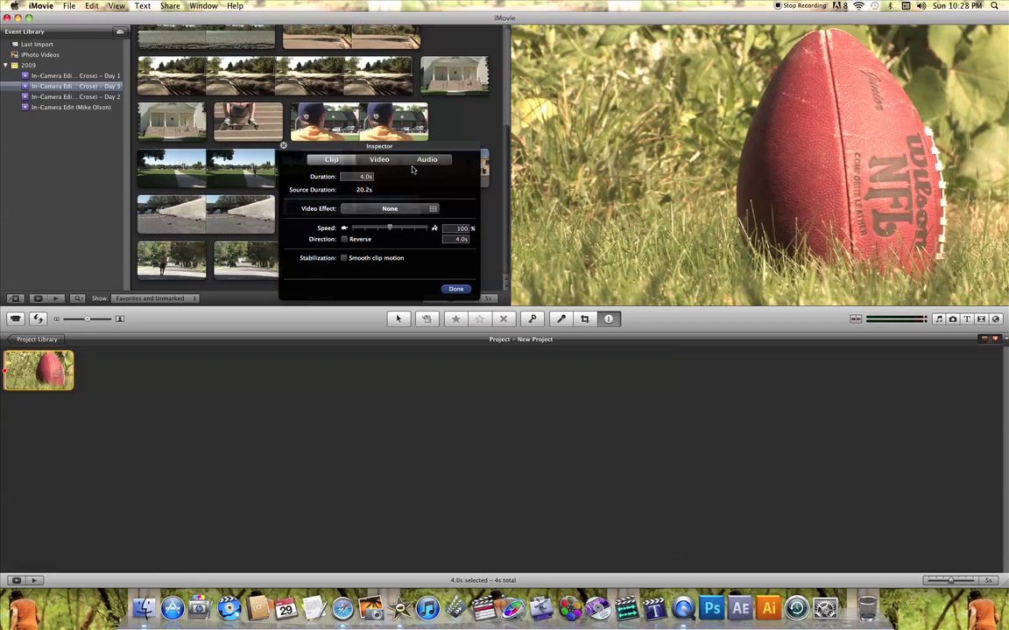
pyautogui.press('Return')
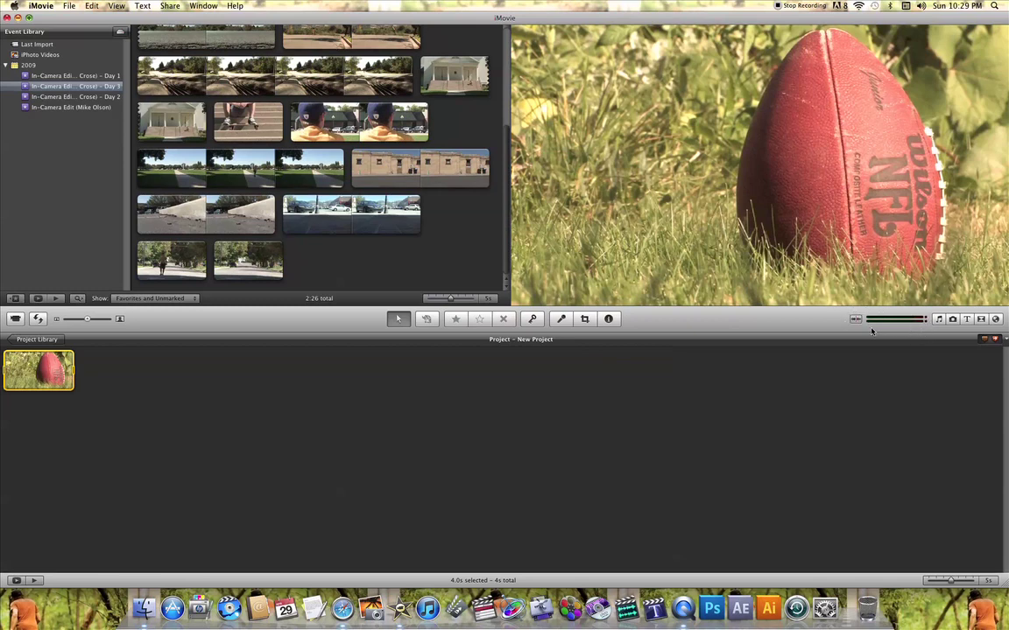
pyautogui.click(940, 319)
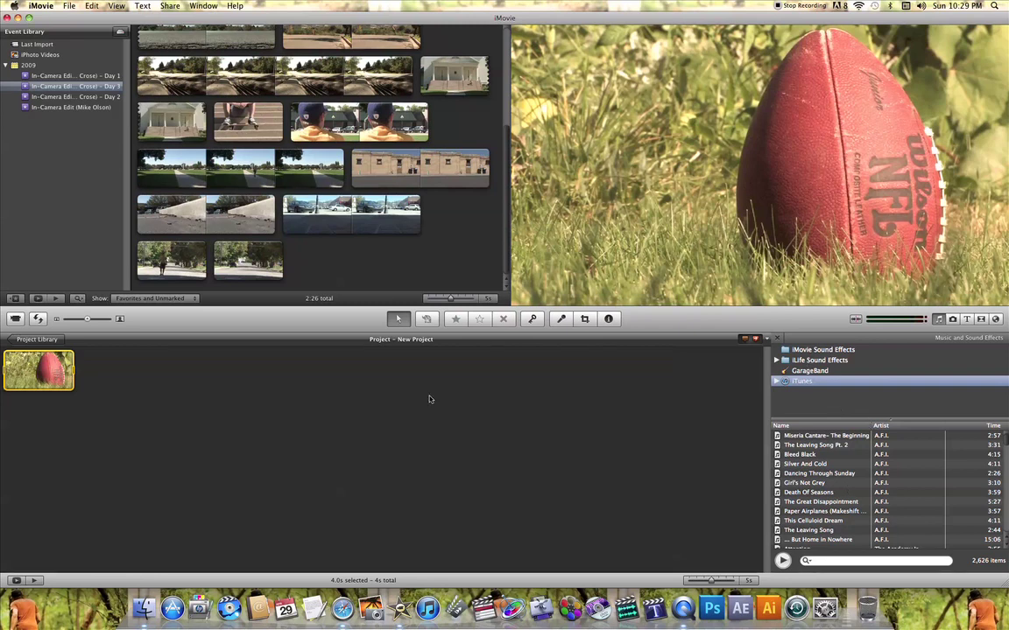
# Step: Close the Music and Sound Effects browser, then browse the Photos and Titles libraries
pyautogui.click(940, 320)
pyautogui.click(953, 320)
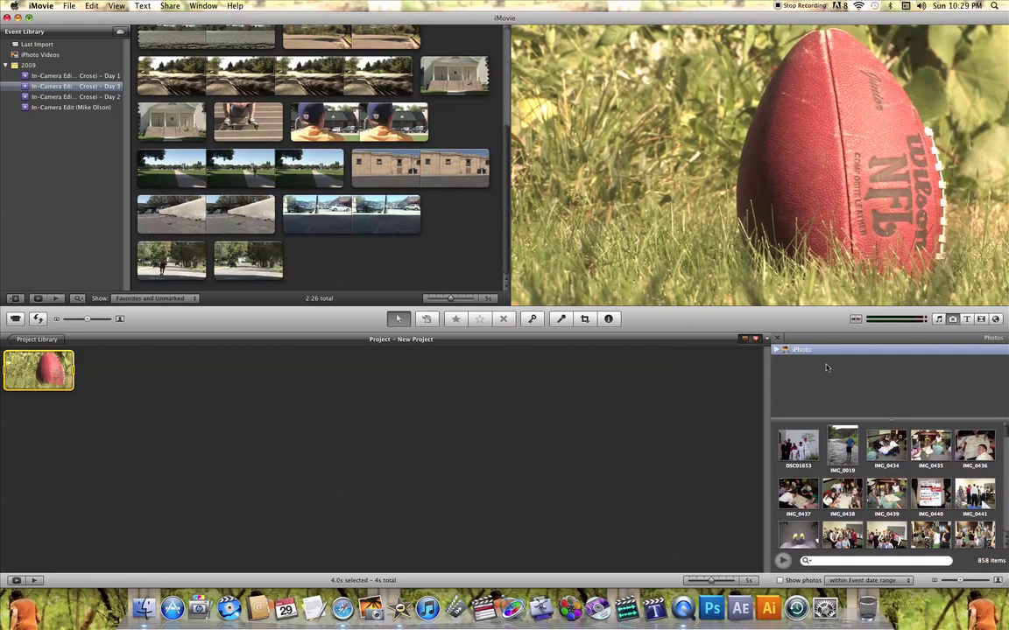
pyautogui.click(951, 319)
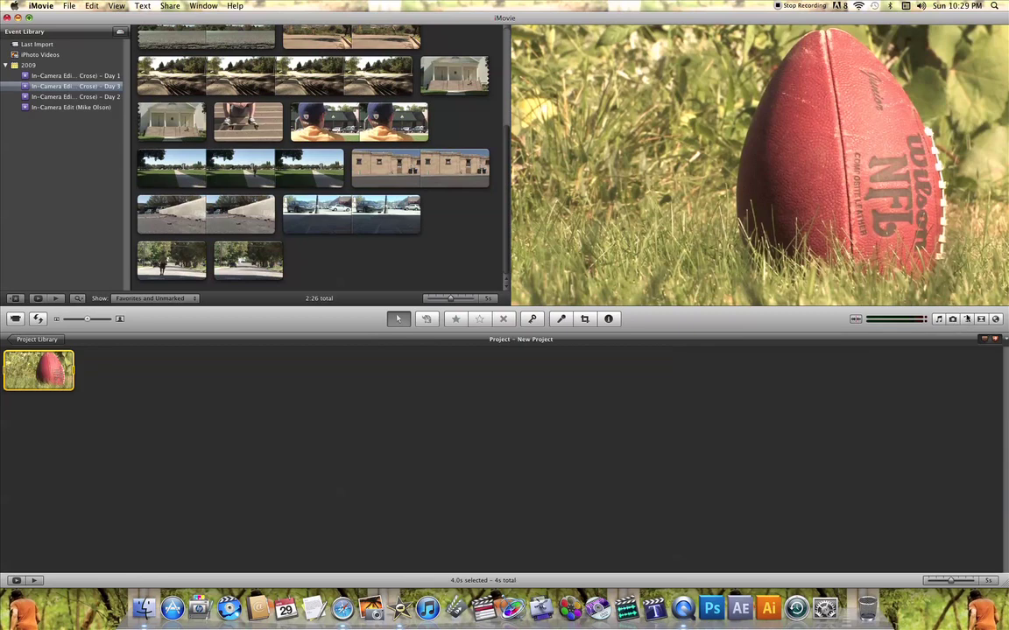
pyautogui.click(968, 319)
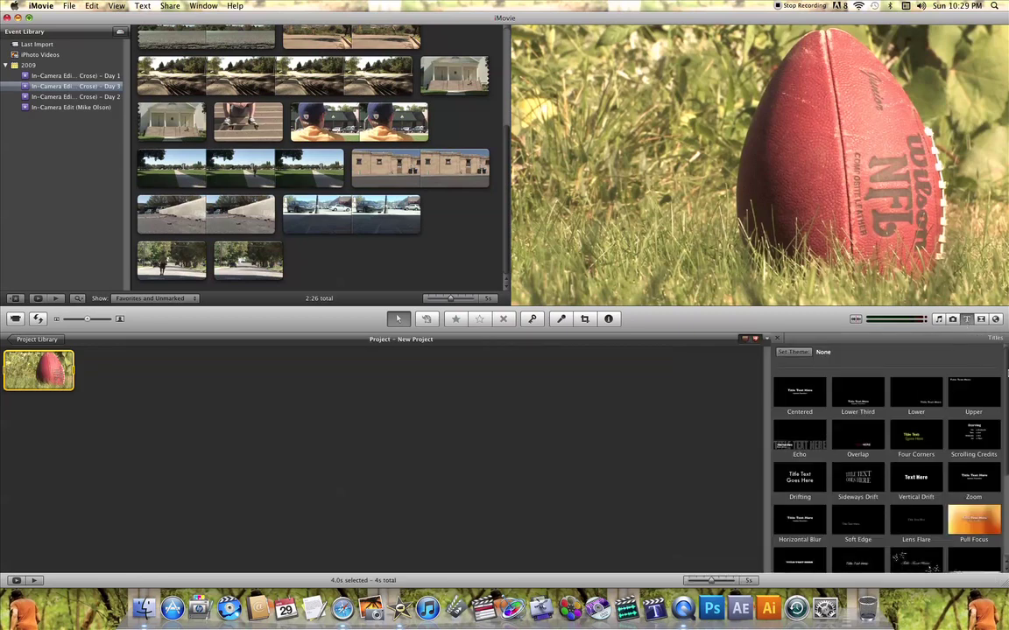
pyautogui.scroll(-5, 964, 438)
pyautogui.scroll(5, 1003, 359)
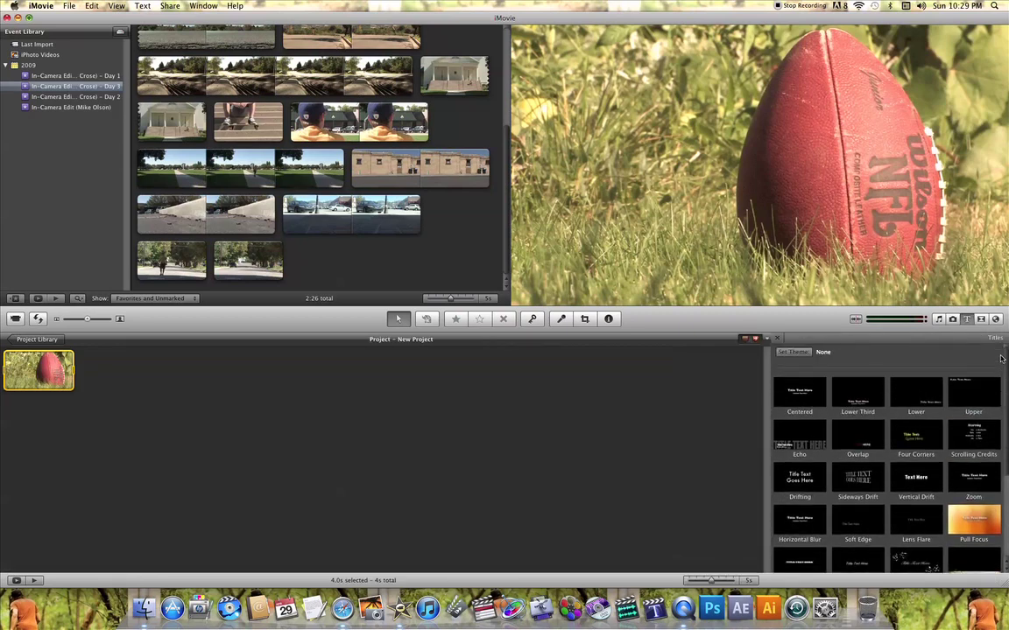
pyautogui.click(968, 319)
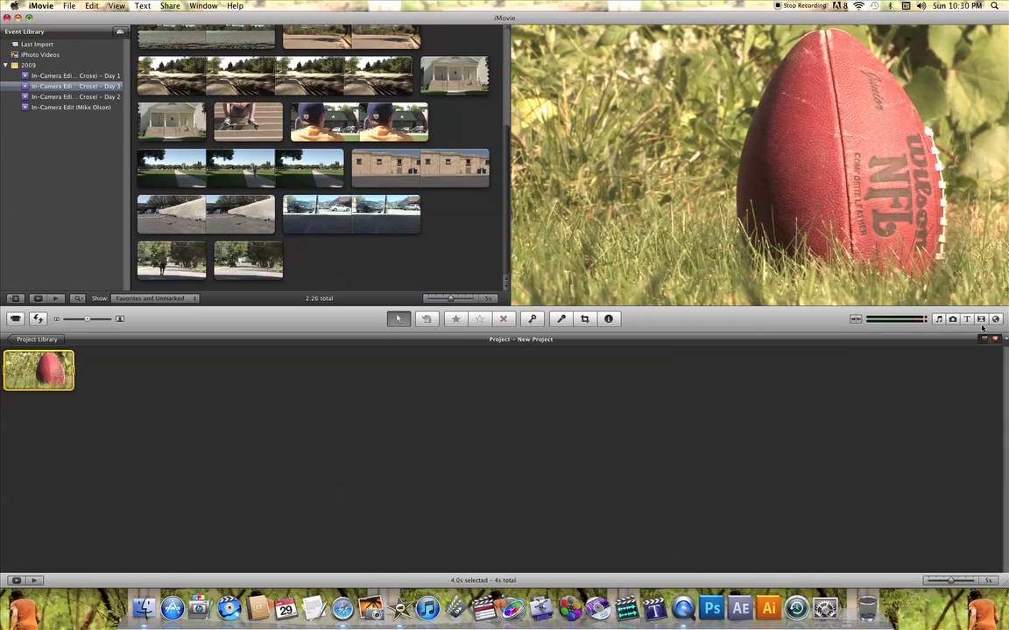
# Step: Browse the Transitions, then the Maps and Backgrounds collection, and hide it again
pyautogui.click(981, 320)
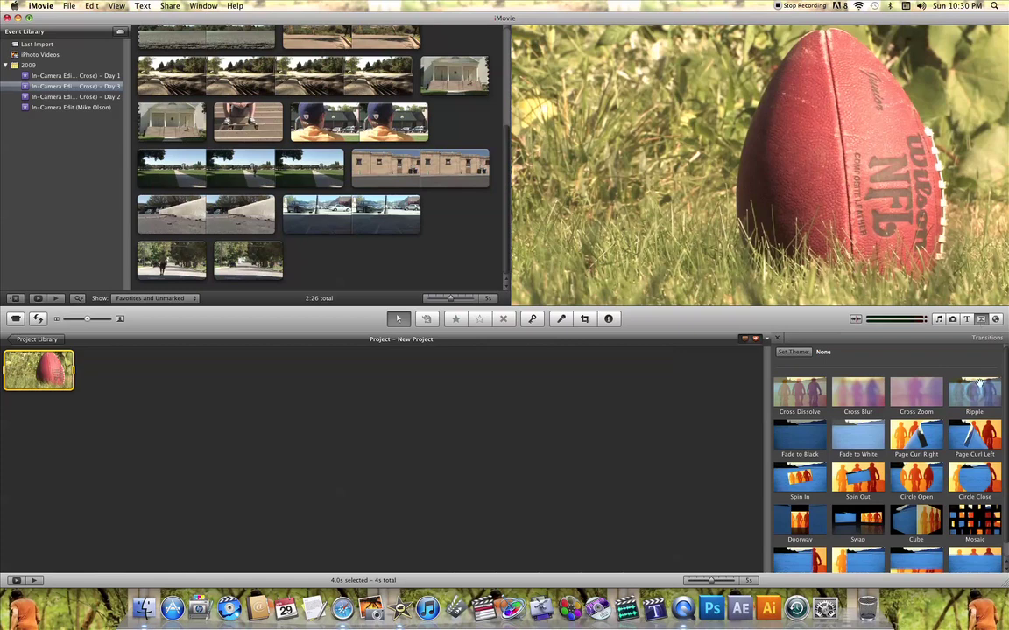
pyautogui.scroll(-1, 1005, 454)
pyautogui.scroll(1, 1005, 487)
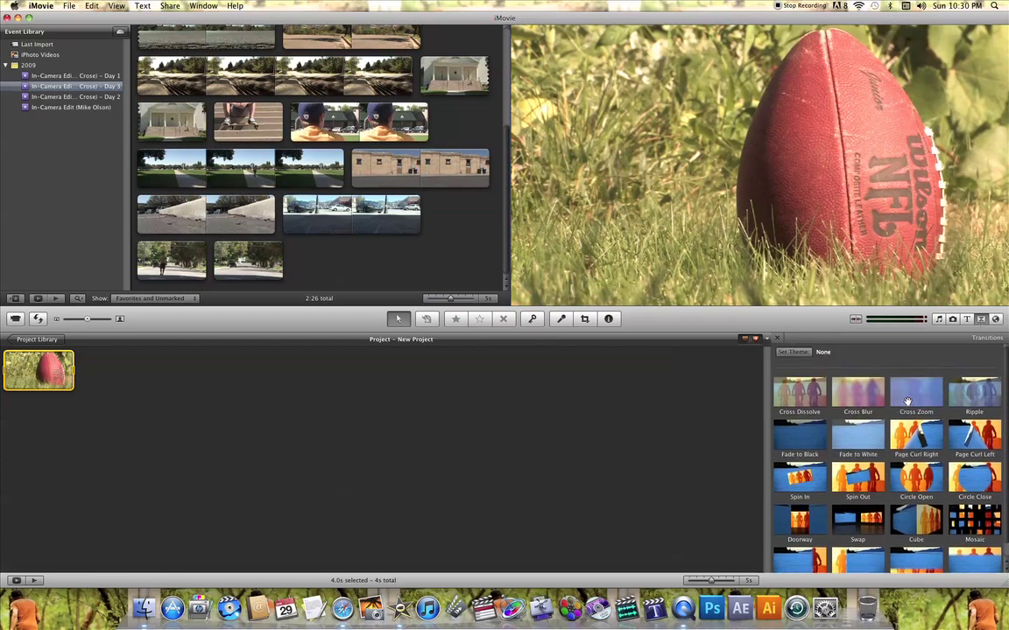
pyautogui.click(982, 321)
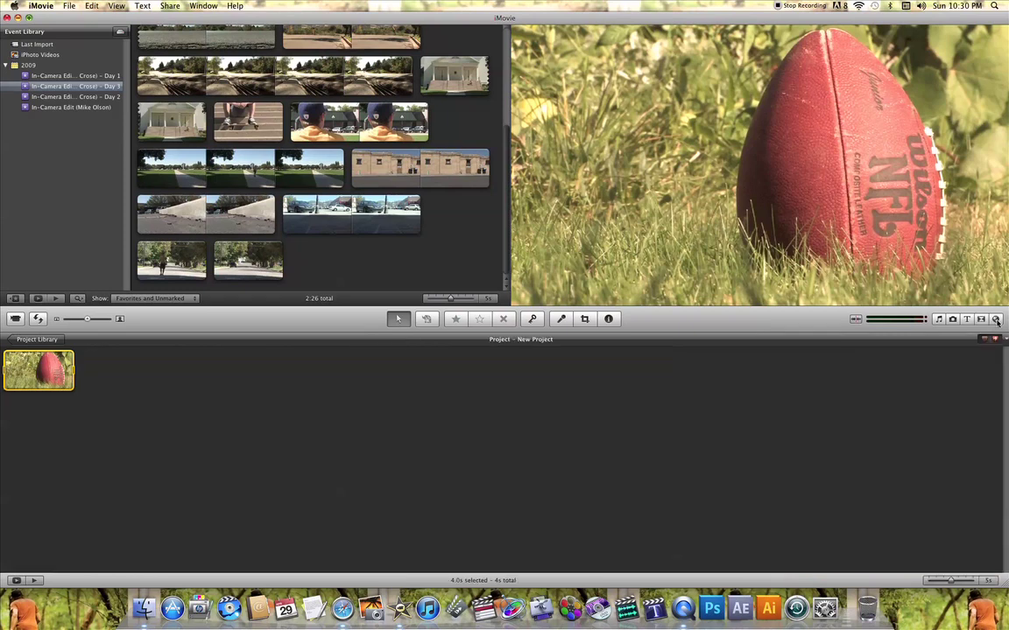
pyautogui.click(996, 320)
pyautogui.moveTo(1005, 381); pyautogui.dragTo(1005, 462)
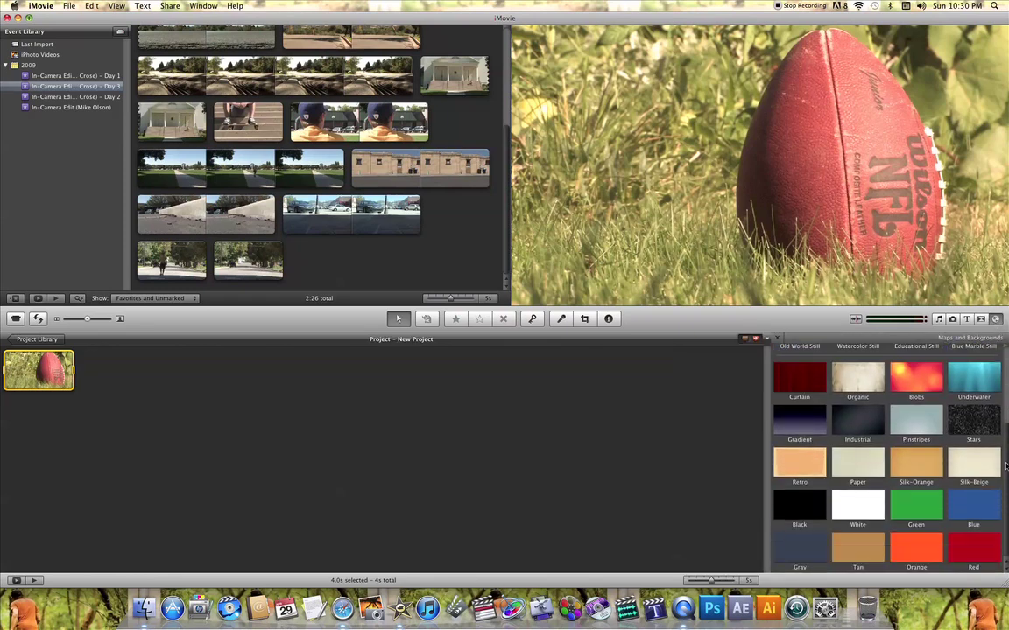
pyautogui.click(776, 338)
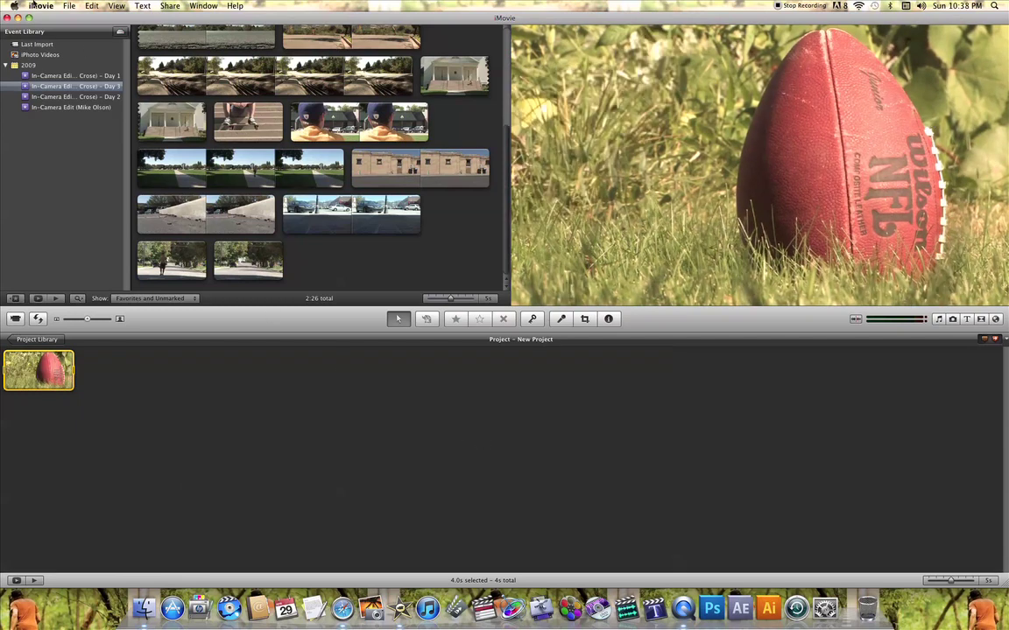
# Step: Bring up the Share menu's sharing and export options
pyautogui.click(210, 5)
# Step: Review the Share menu's iTunes, iDVD, YouTube and export choices for New Project
pyautogui.moveTo(173, 5)
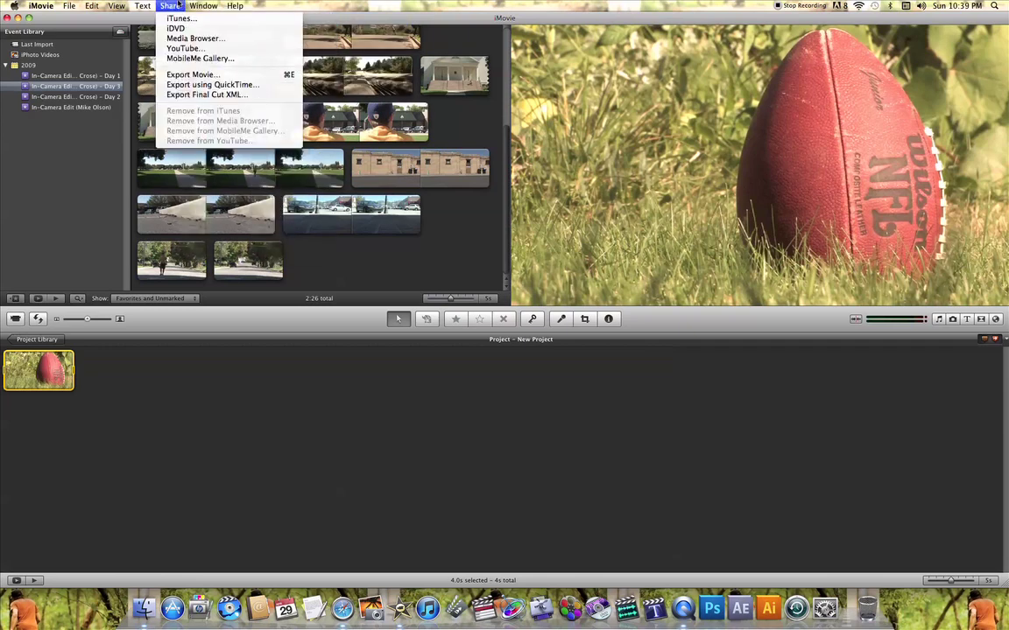